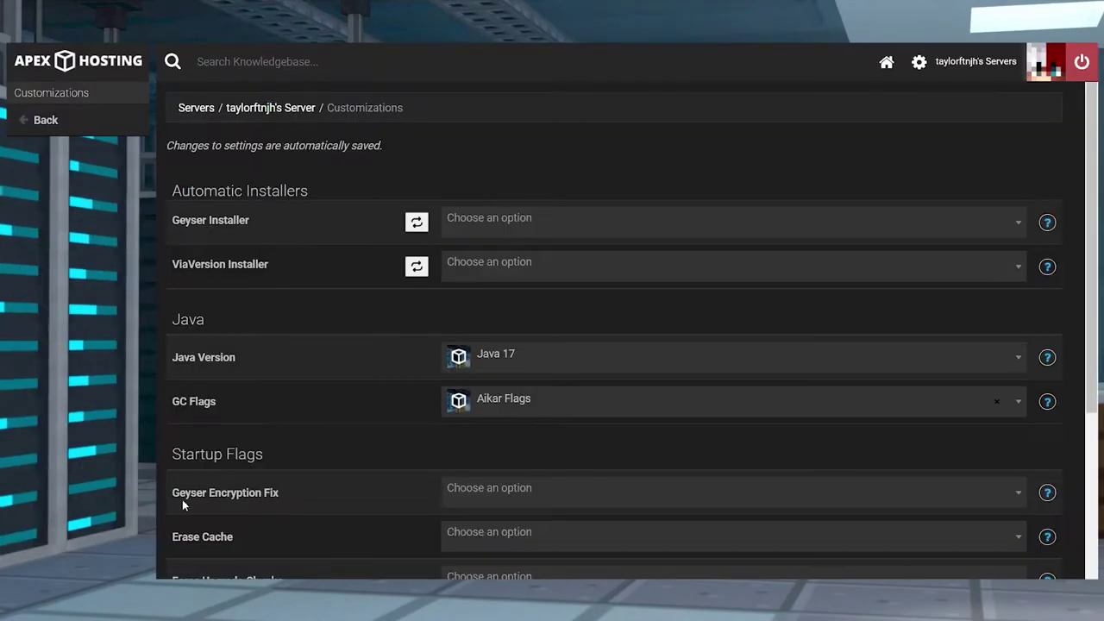
Stop the server and choose the Bukkit (Spigot/Paper/Purpur) Geyser installer in Customizations.
click(595, 231)
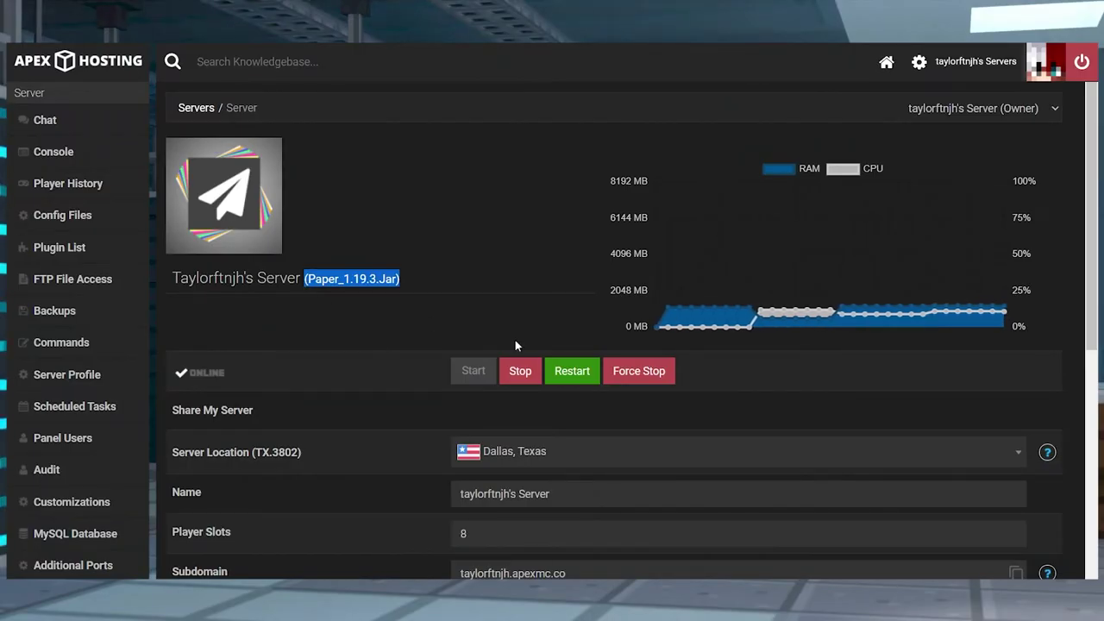
click(526, 369)
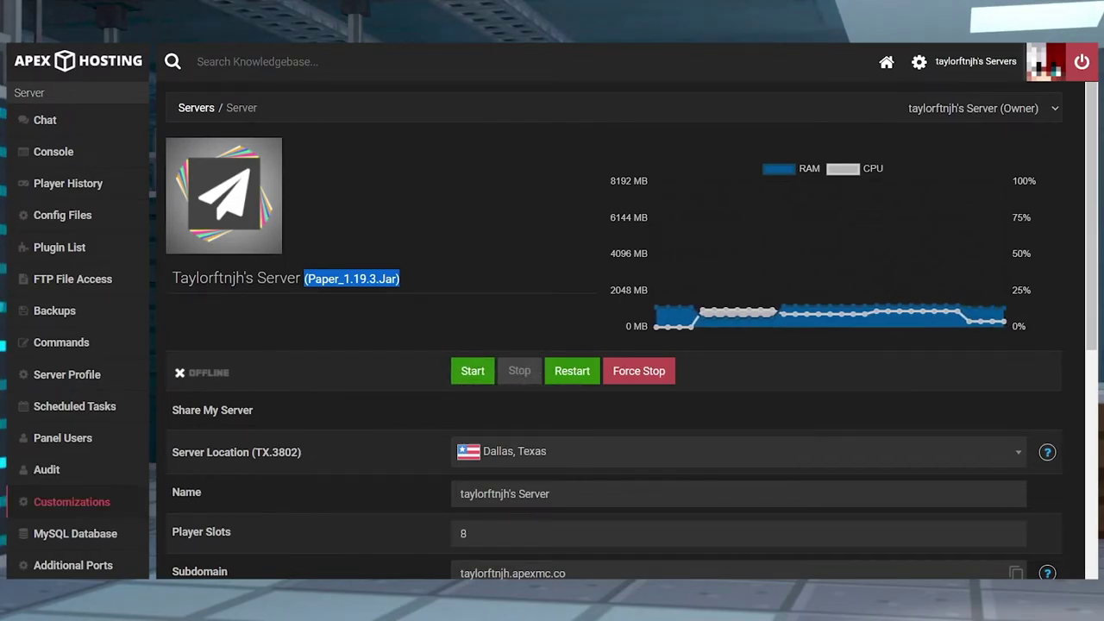
click(72, 501)
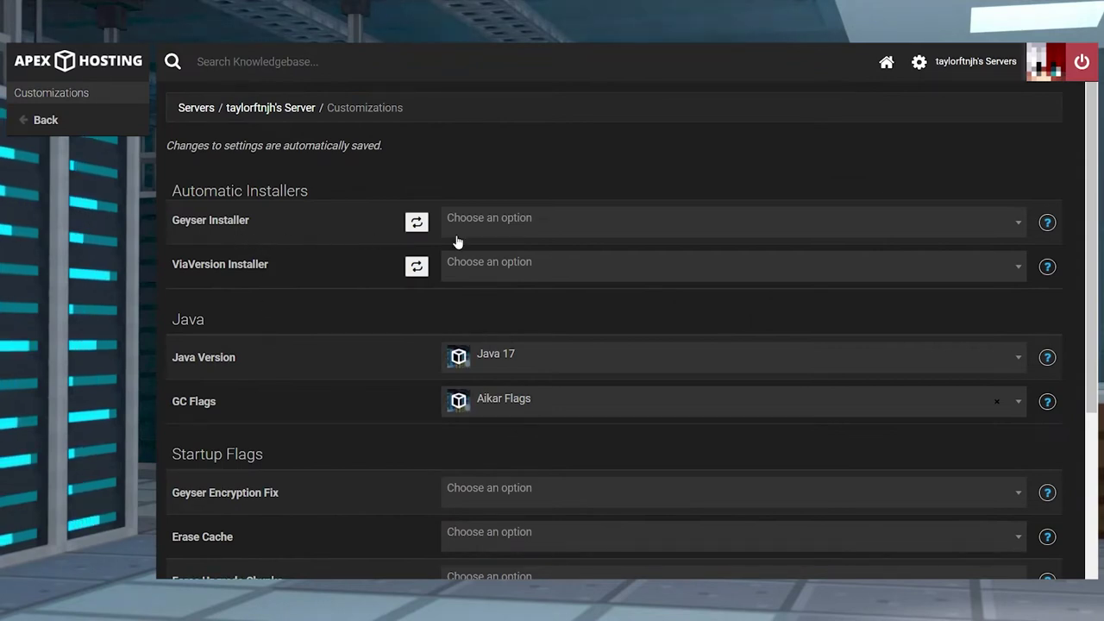
click(594, 228)
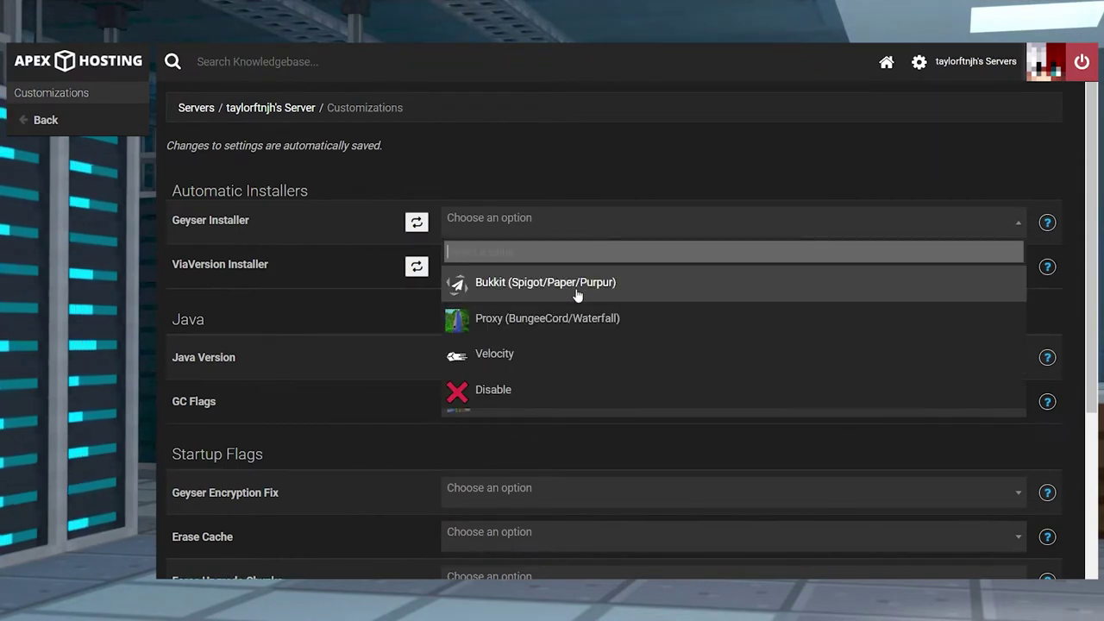
click(645, 278)
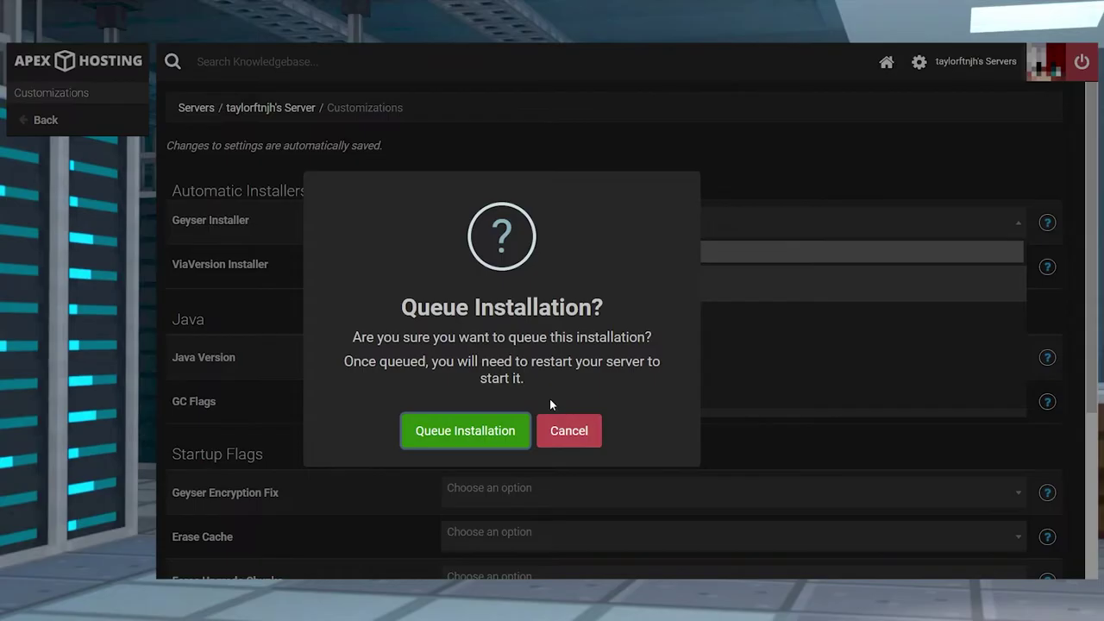
Queue the Geyser installation, restart the server, and confirm Geyser runs on port 25672.
click(486, 450)
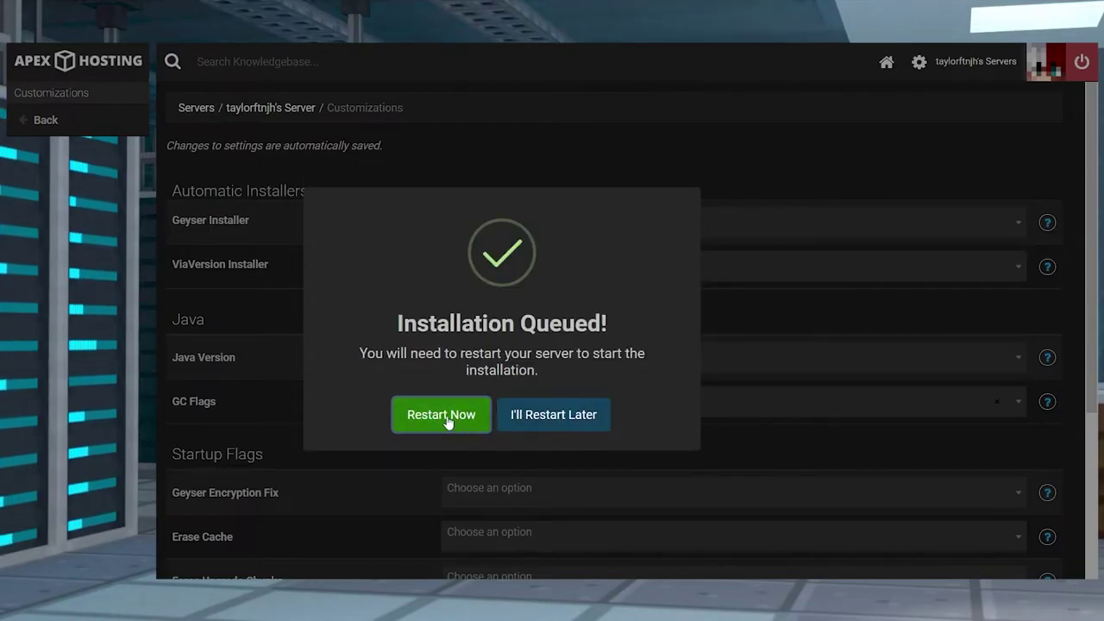
click(446, 419)
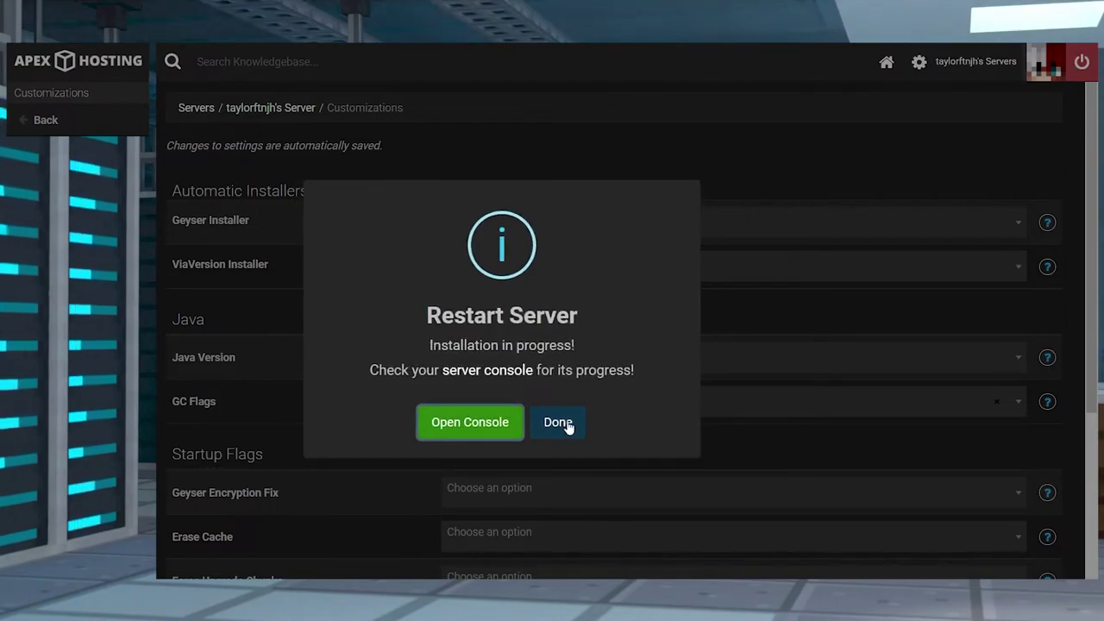
click(558, 423)
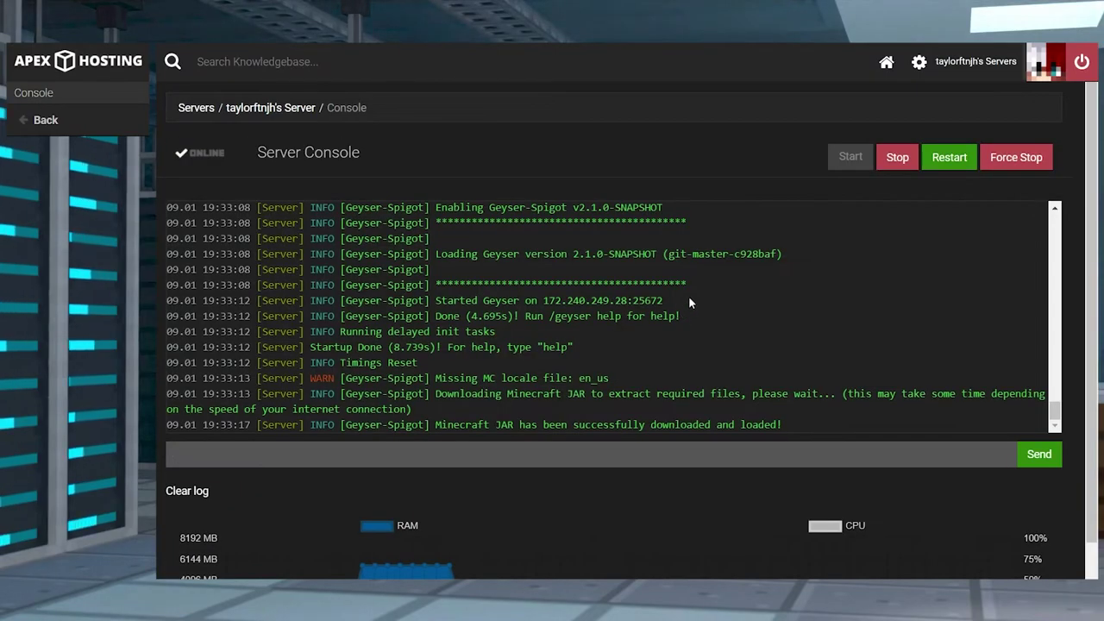
drag(664, 300, 431, 301)
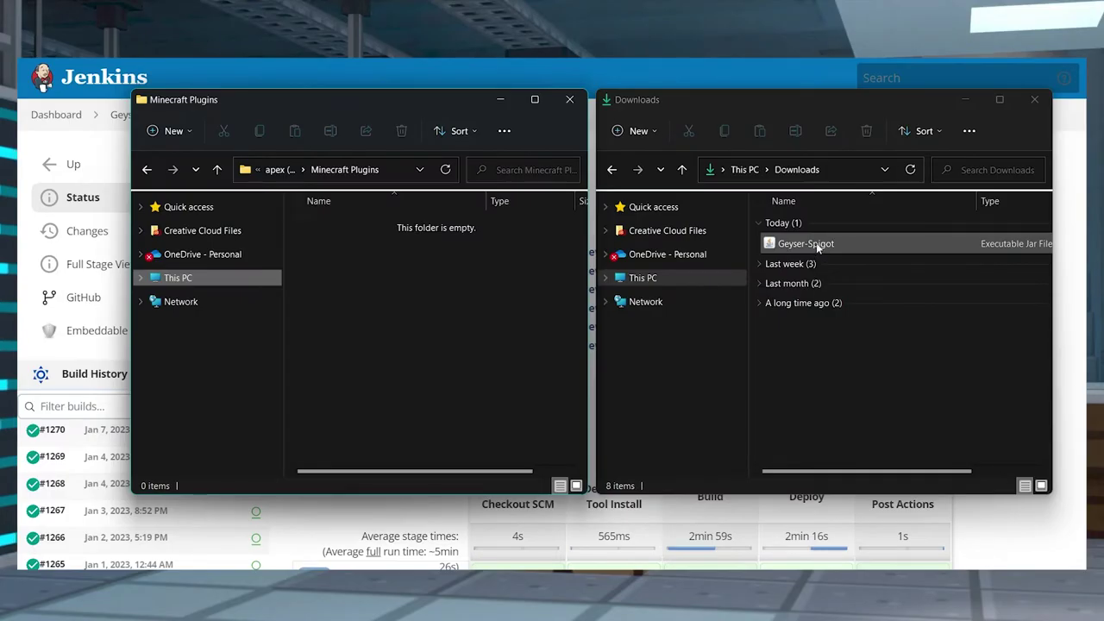
Drag Geyser-Spigot.jar from Downloads into the Minecraft Plugins folder.
drag(817, 247, 443, 283)
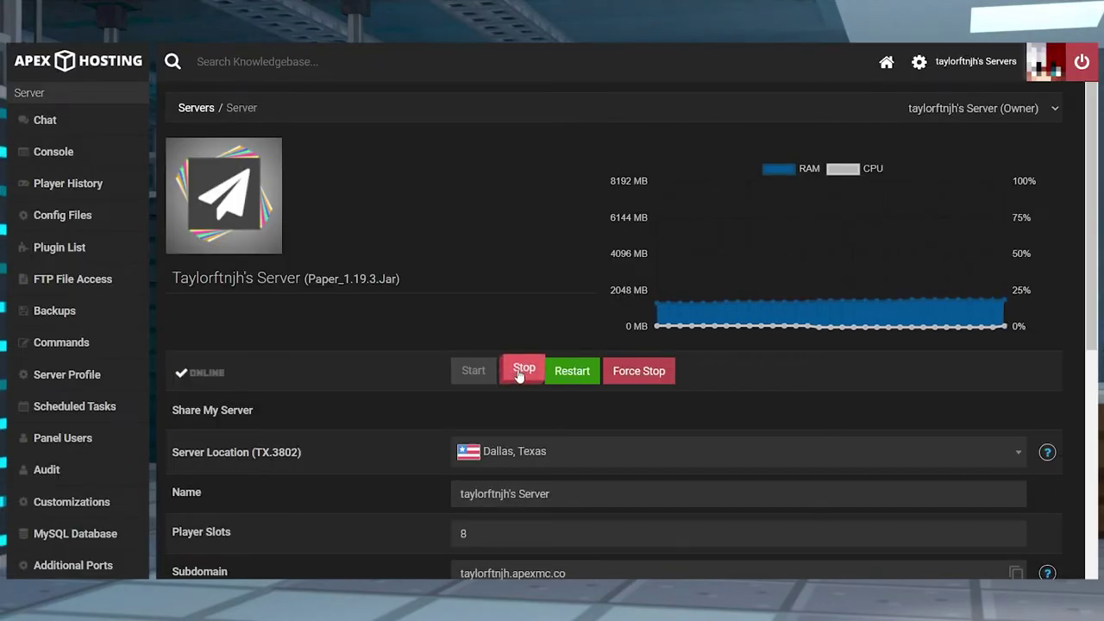
Stop the Paper_1.19.3 server and open its plugins folder in FTP File Access.
click(520, 372)
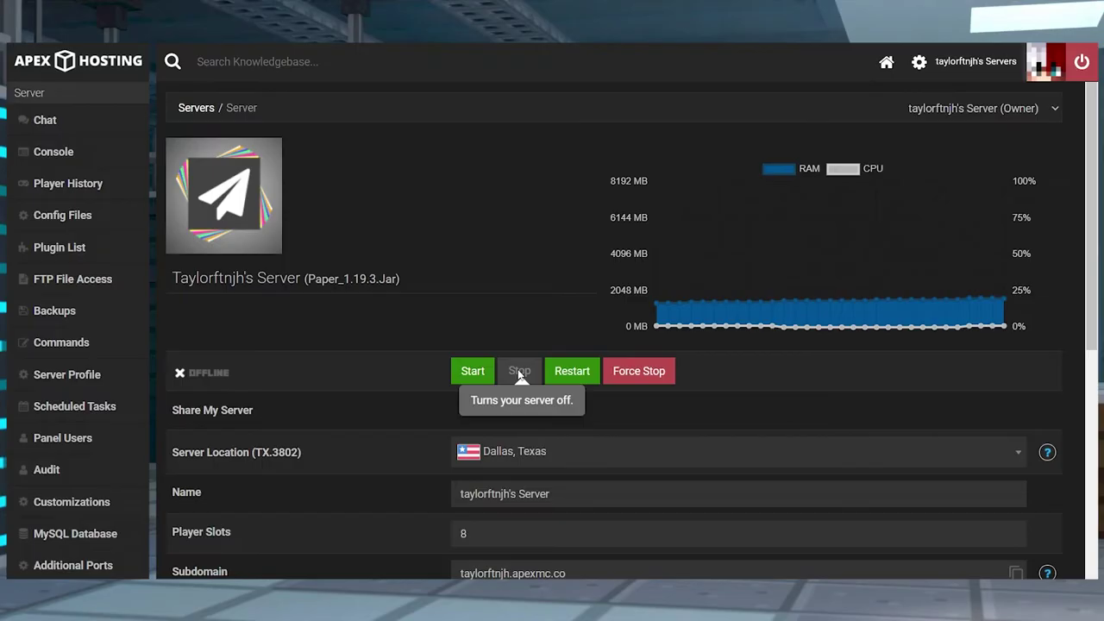
drag(410, 280, 303, 280)
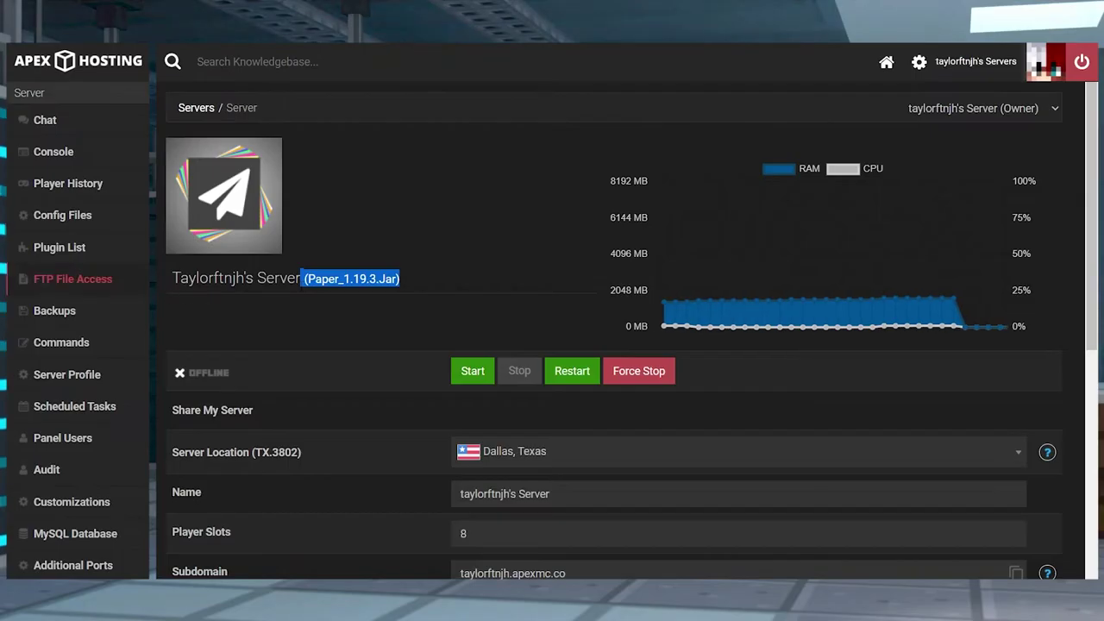
click(73, 278)
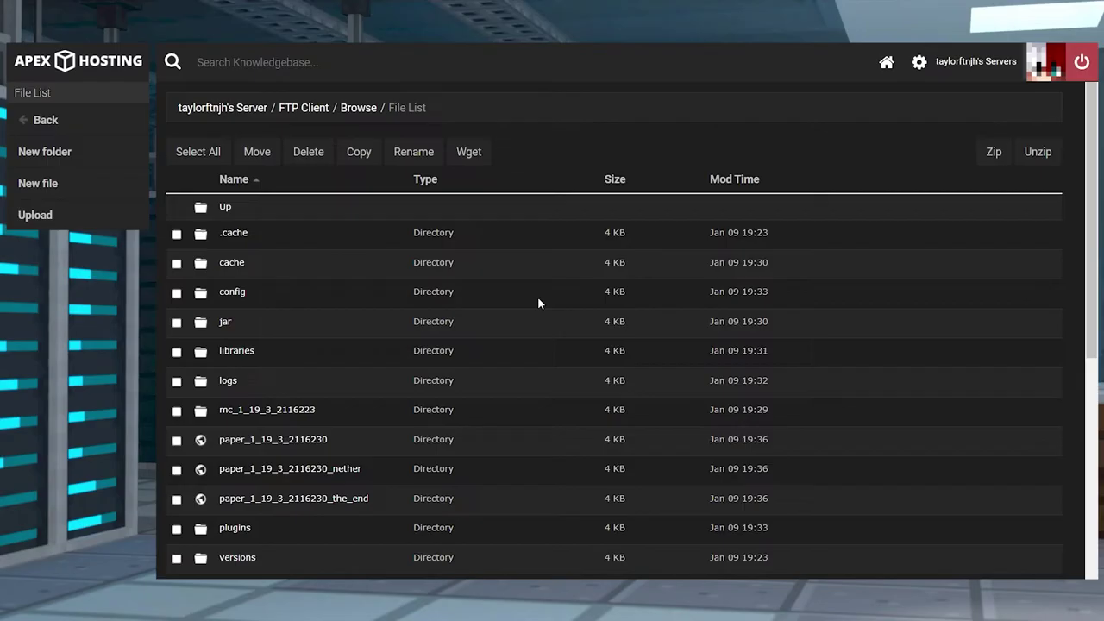
click(226, 530)
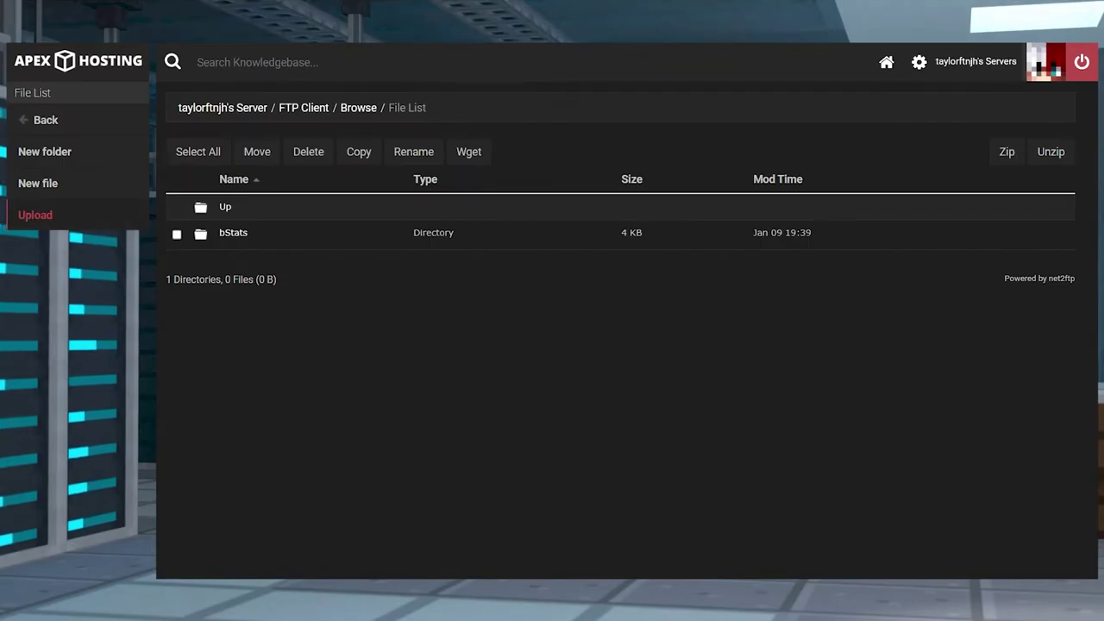
Upload the floodgate-spigot and Geyser-Spigot jars into plugins, then return to the overview.
click(35, 214)
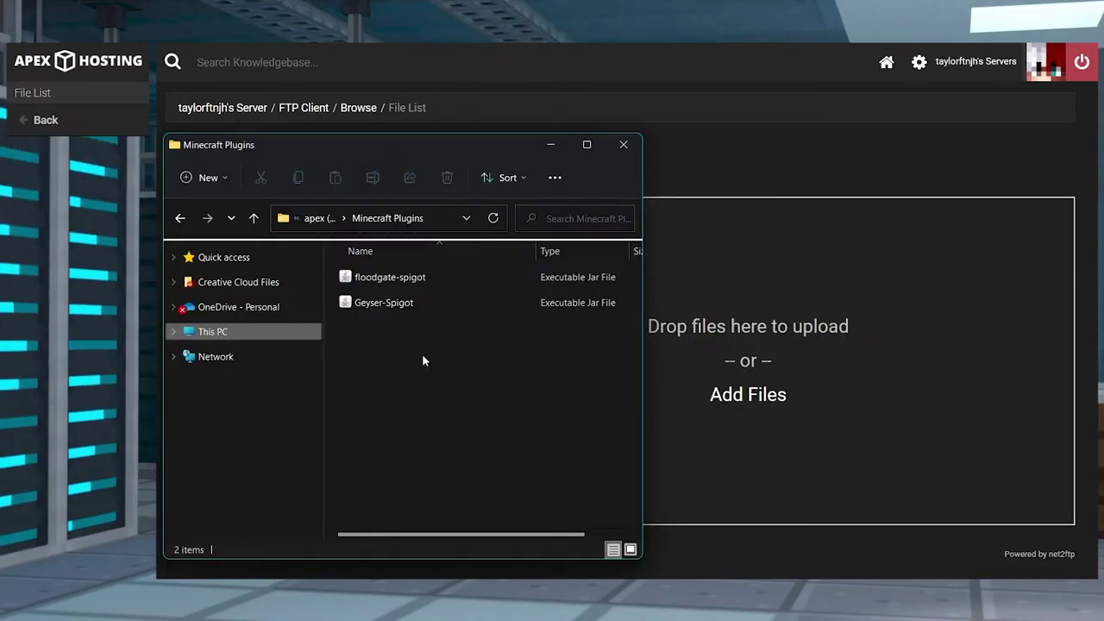
drag(422, 354, 741, 346)
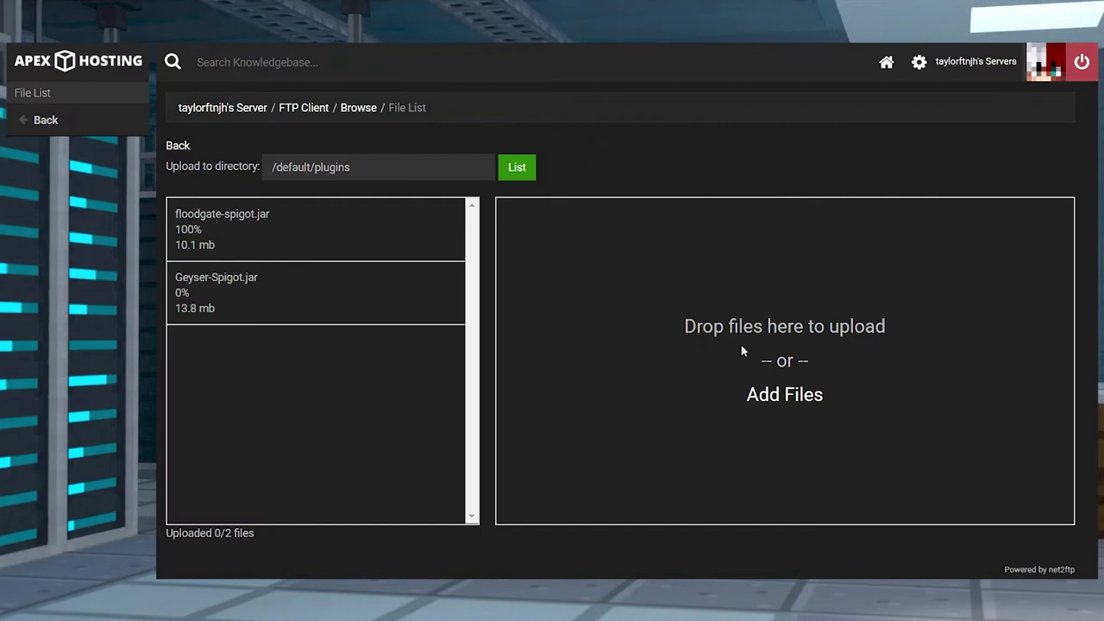
drag(257, 534, 164, 537)
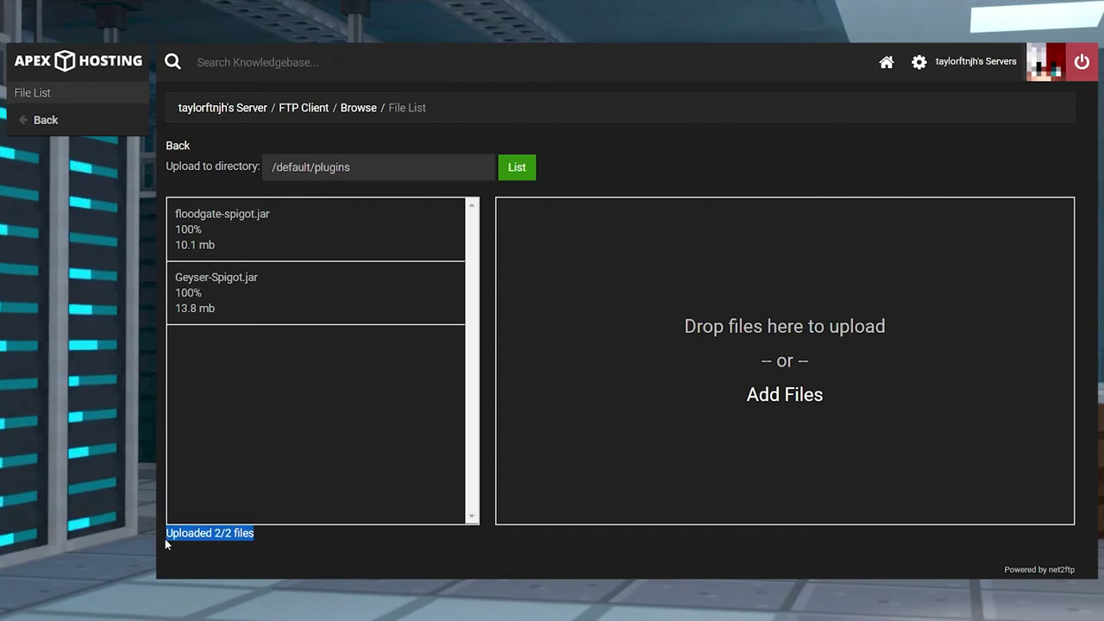
click(199, 110)
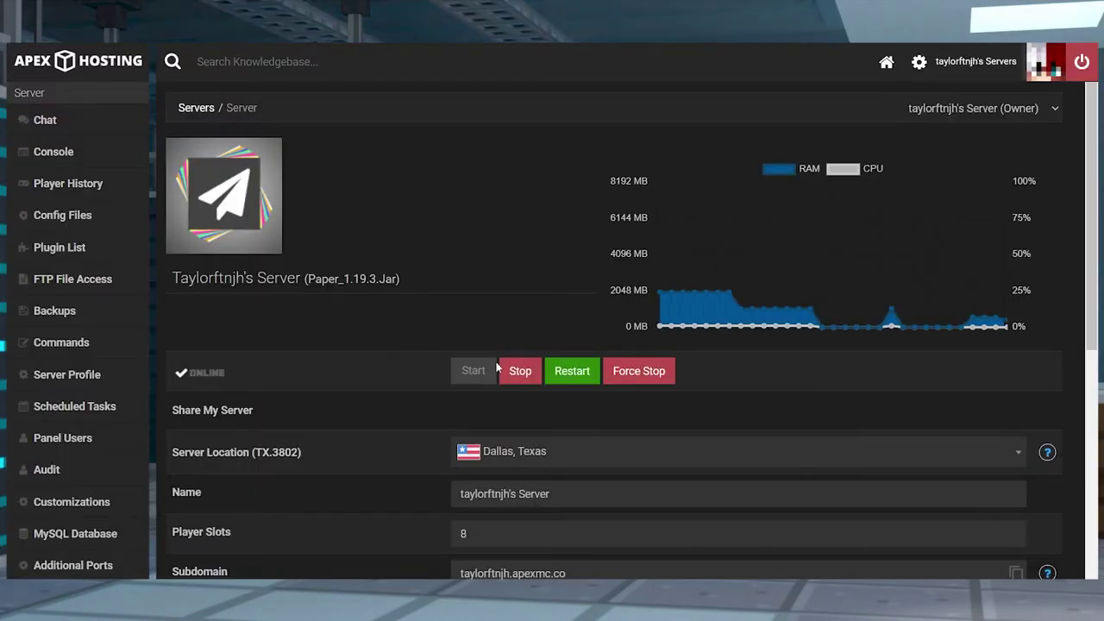
Stop the server and open Geyser-Spigot's config.yml for editing.
click(528, 375)
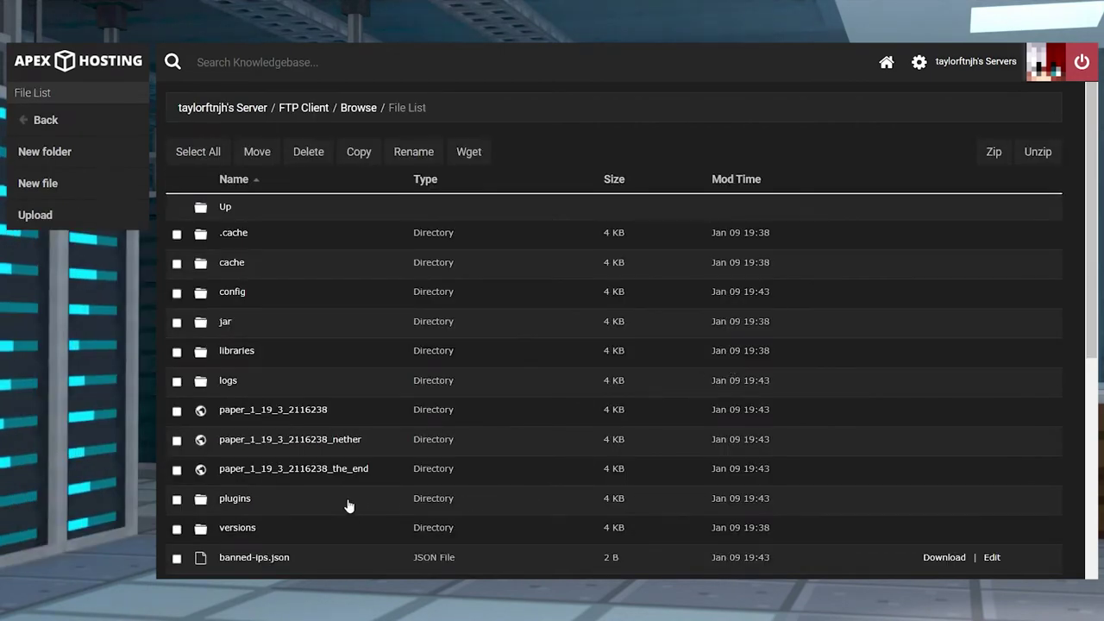
click(238, 498)
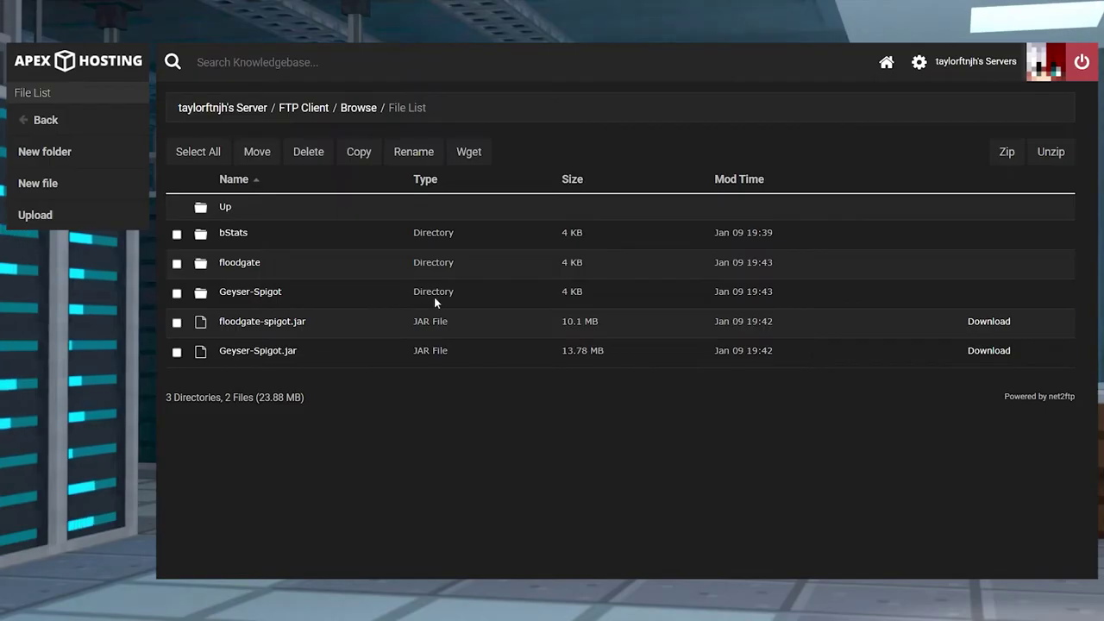
click(229, 292)
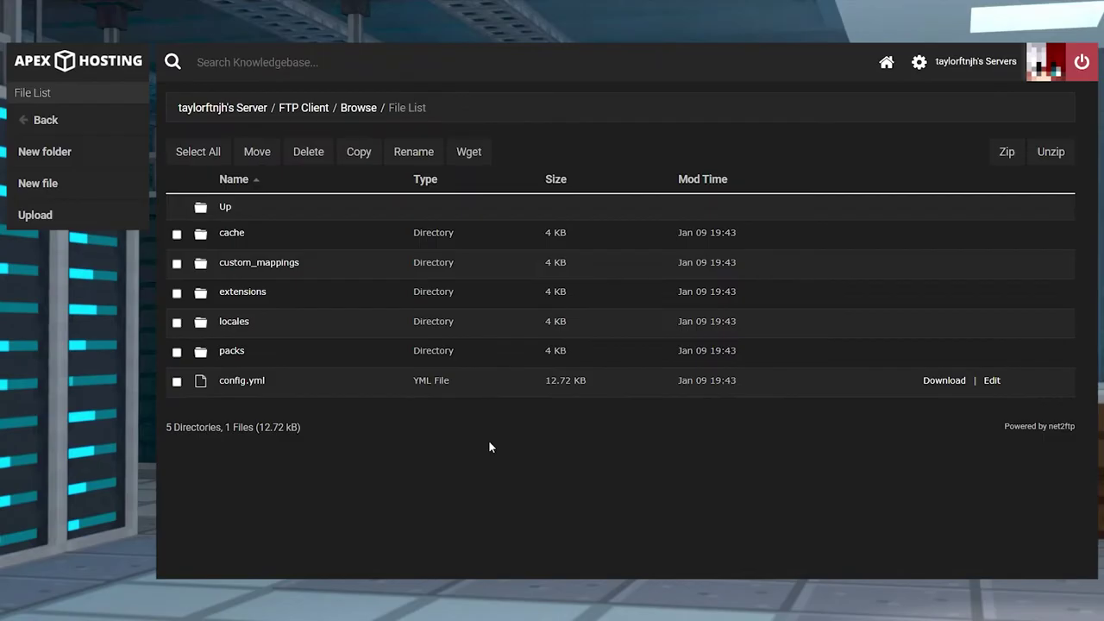
click(992, 380)
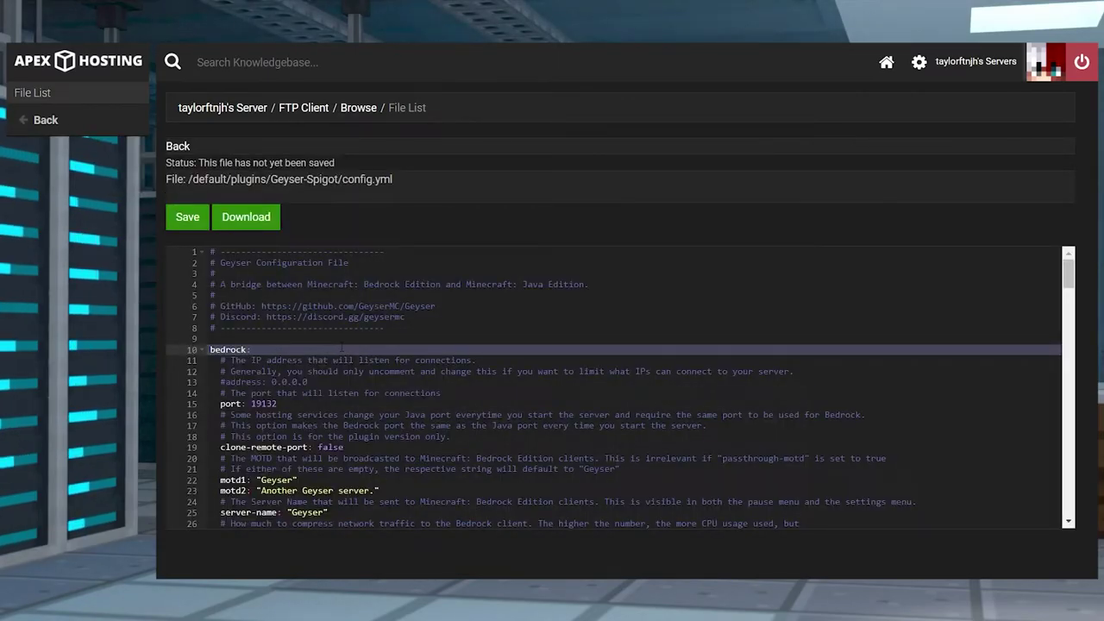
Set both the Bedrock port and the remote port in config.yml to 25672.
double_click(263, 404)
key(BackSpace)
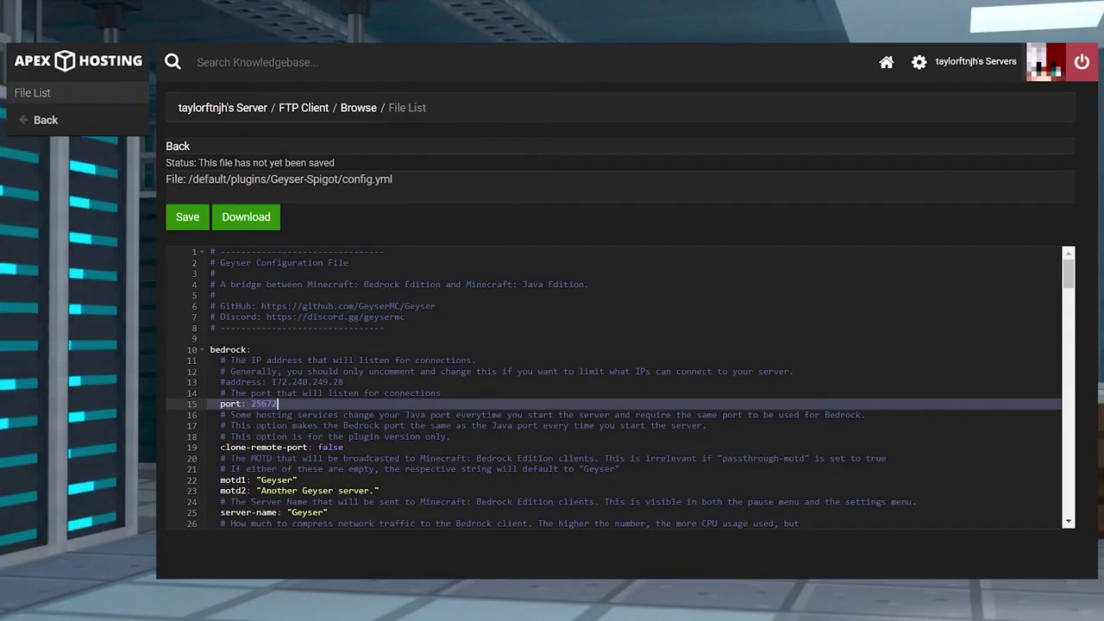
text(25672)
scroll(616, 387, down, 5)
click(246, 351)
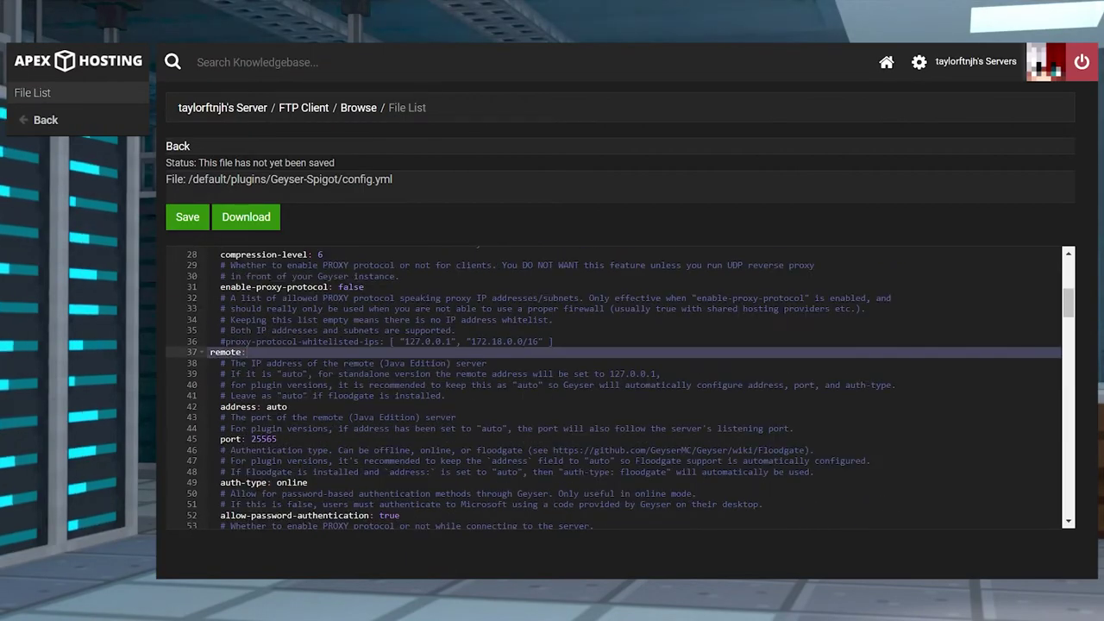
double_click(256, 440)
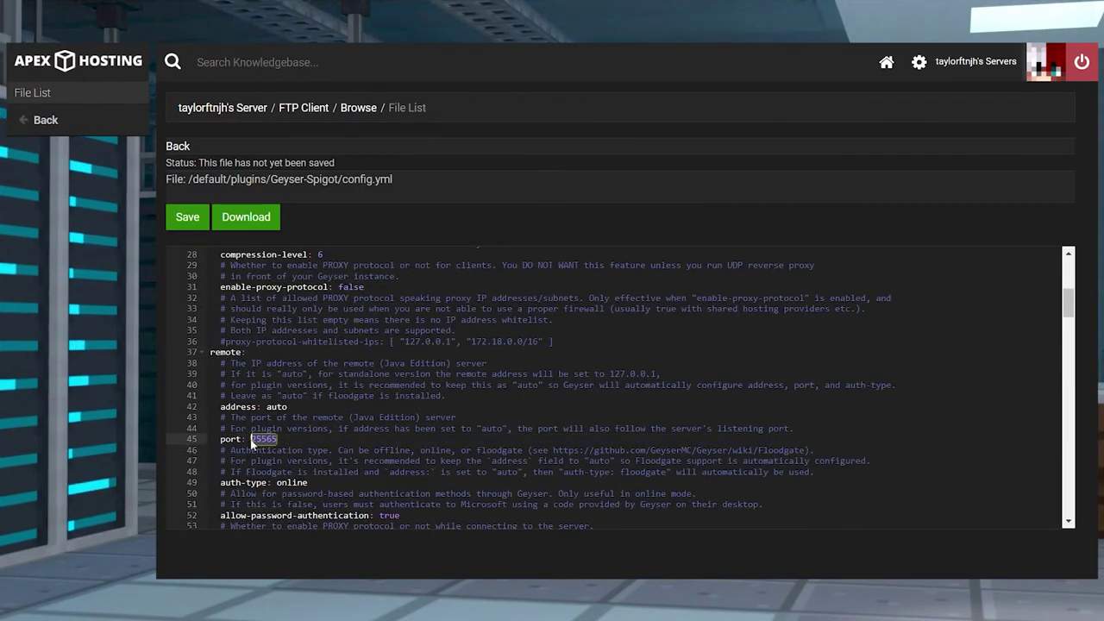
text(25672)
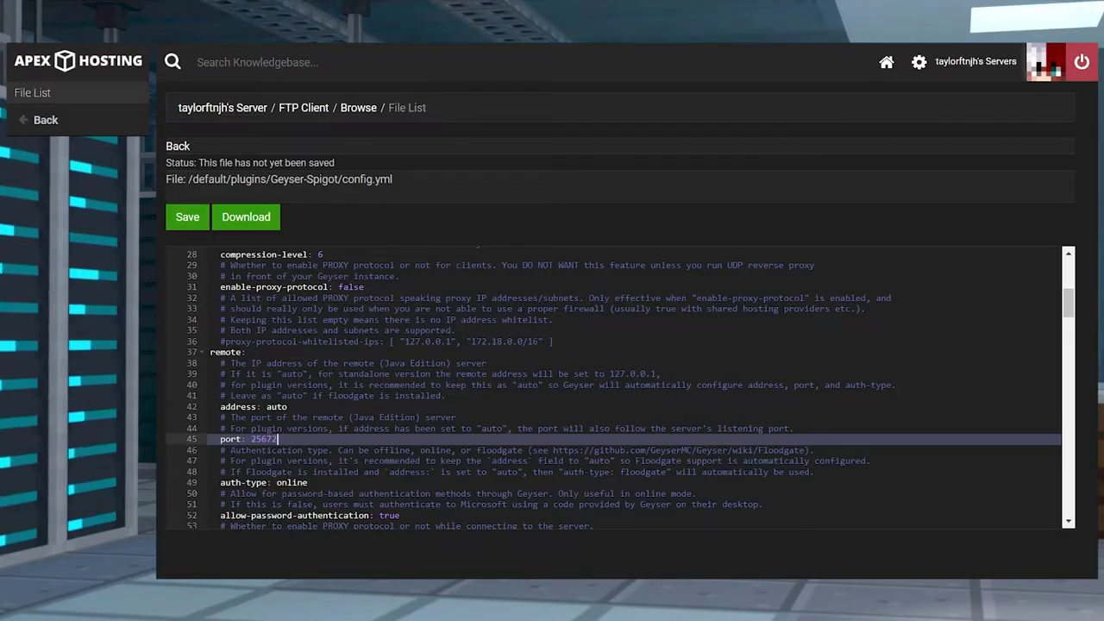
Change auth-type from online to floodgate and save the config.
double_click(292, 482)
text(flo)
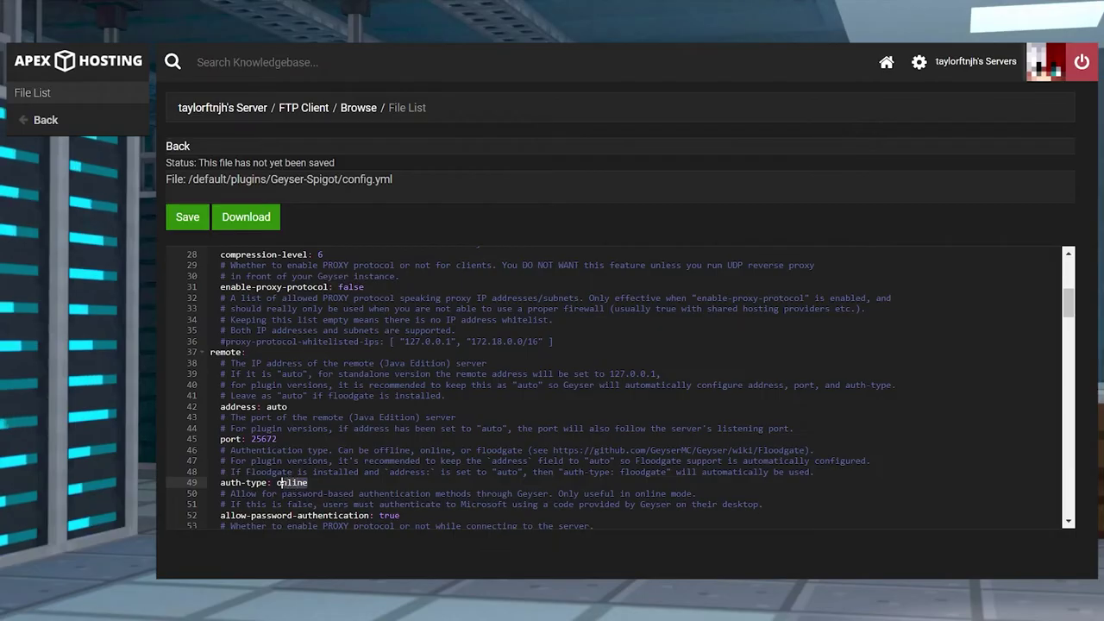
text(odgate)
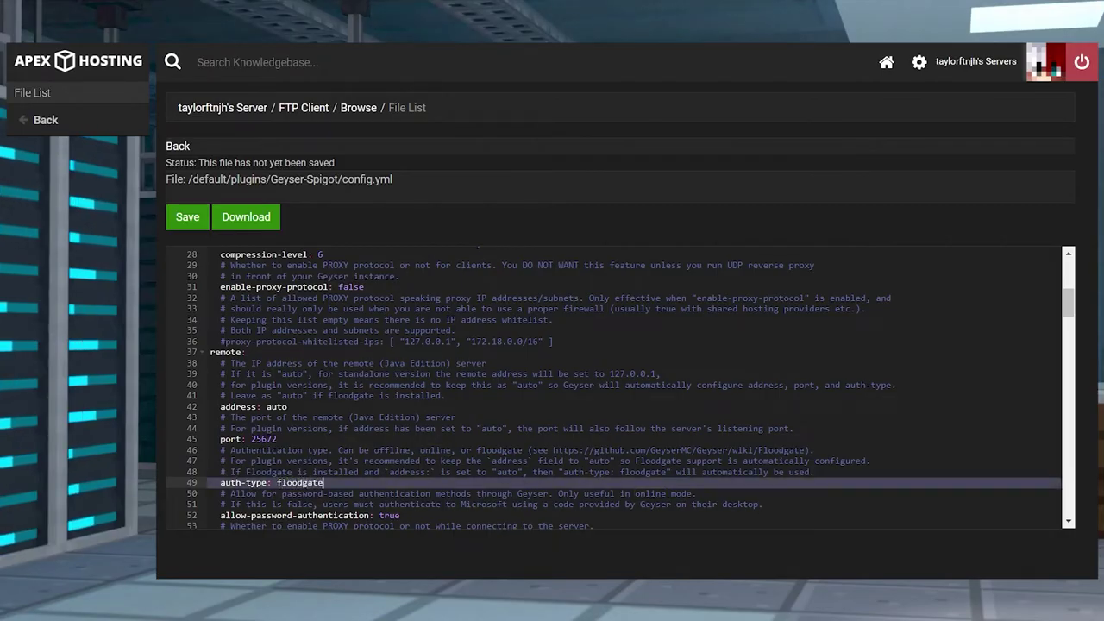
click(192, 216)
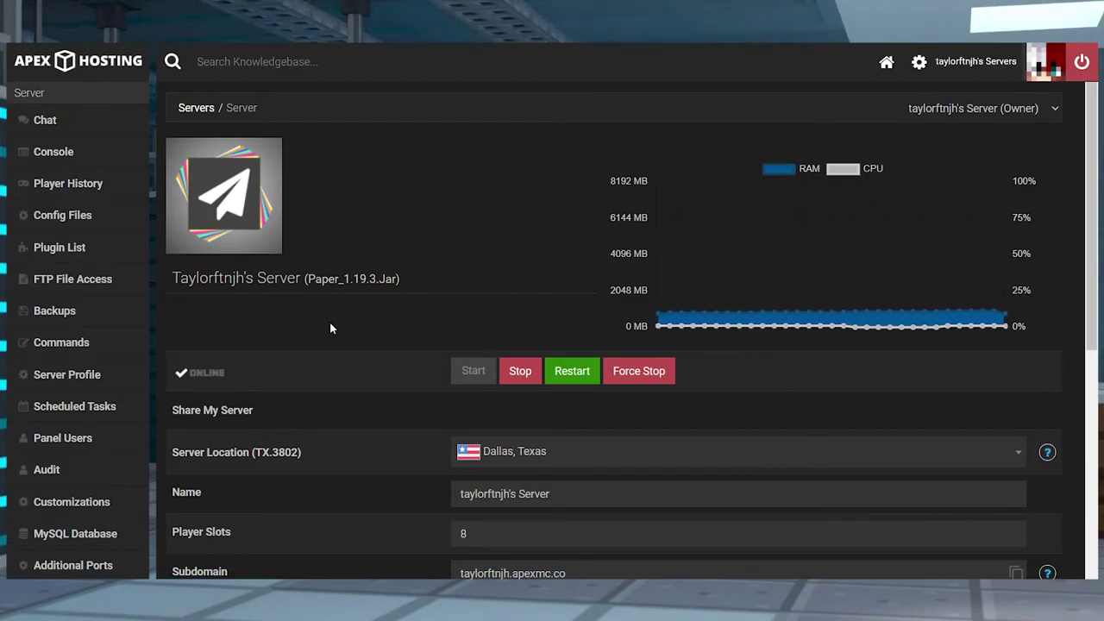
Set Enforce secure profile to Disabled in Server Settings, save, and restart the server.
click(125, 217)
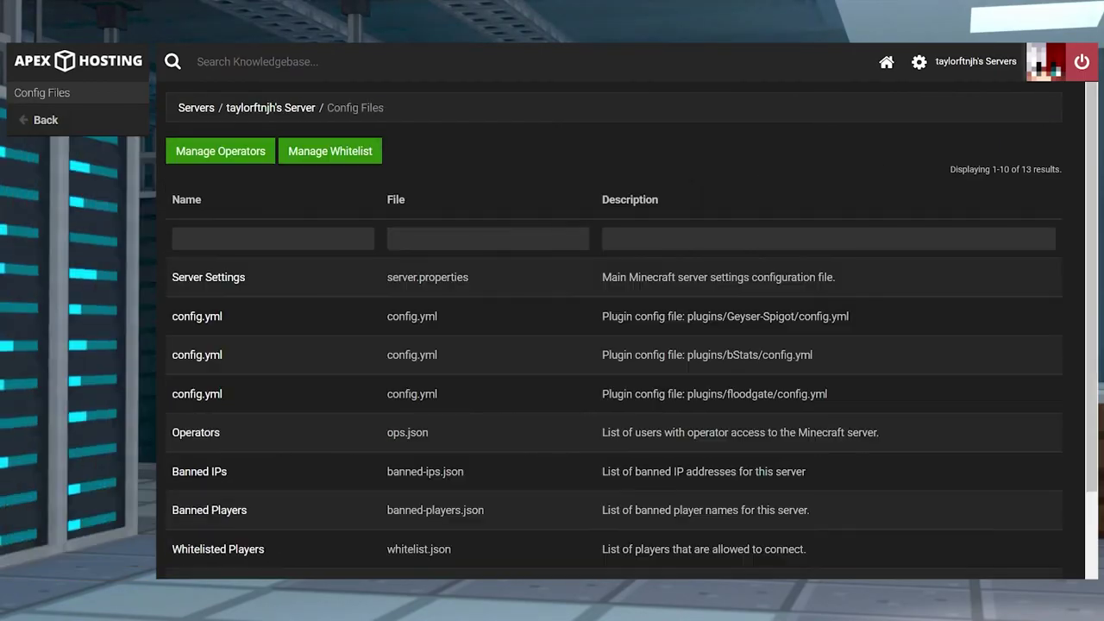
click(197, 277)
scroll(420, 320, down, 10)
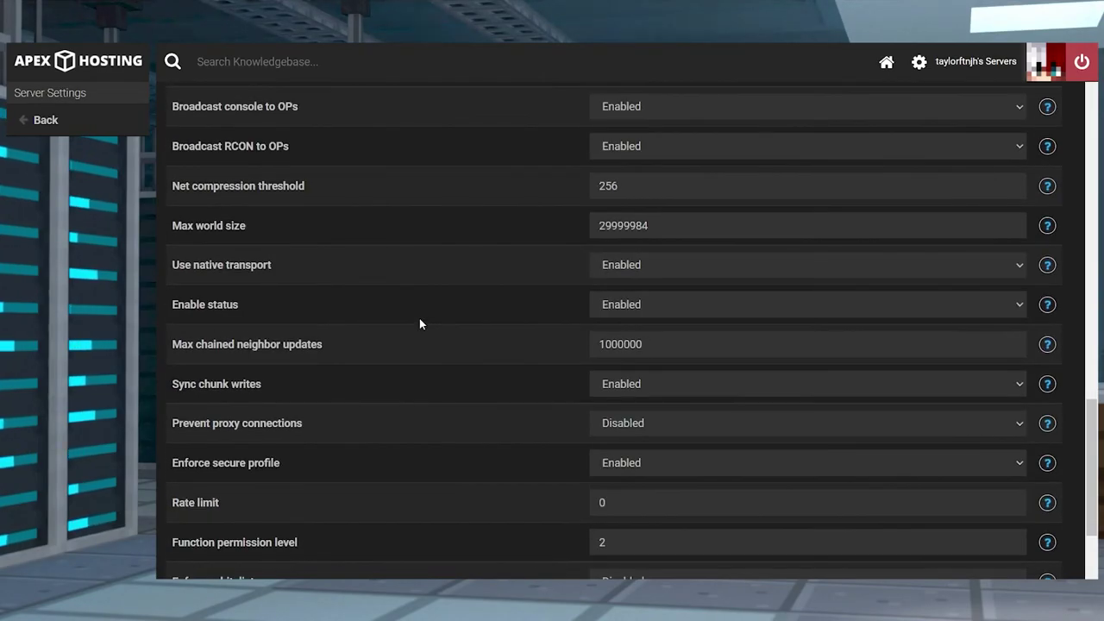
scroll(419, 324, down, 1)
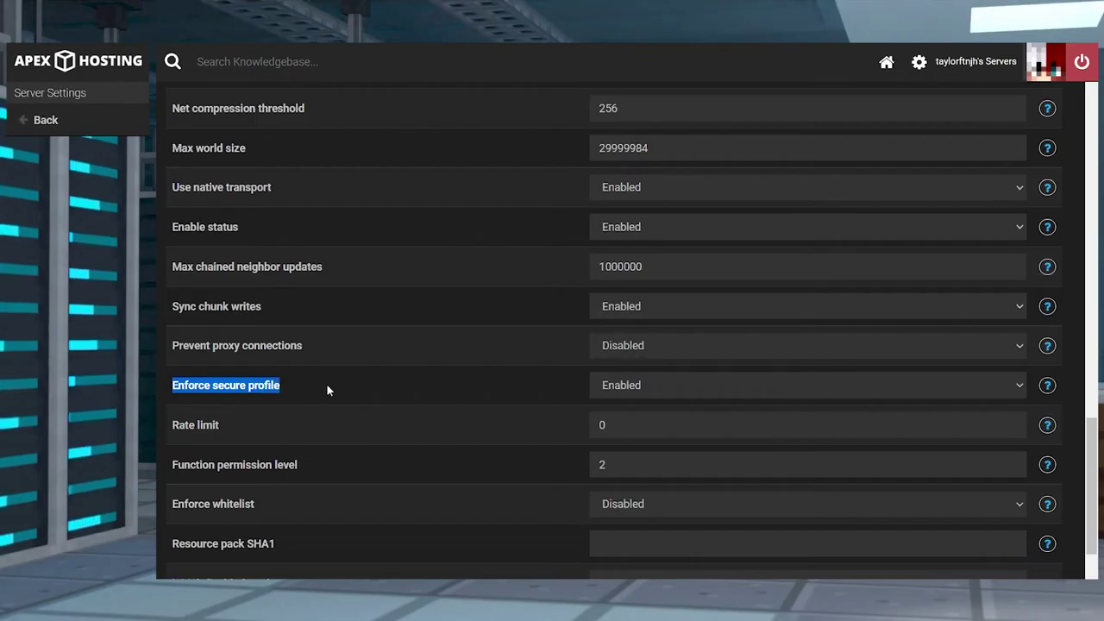
click(689, 385)
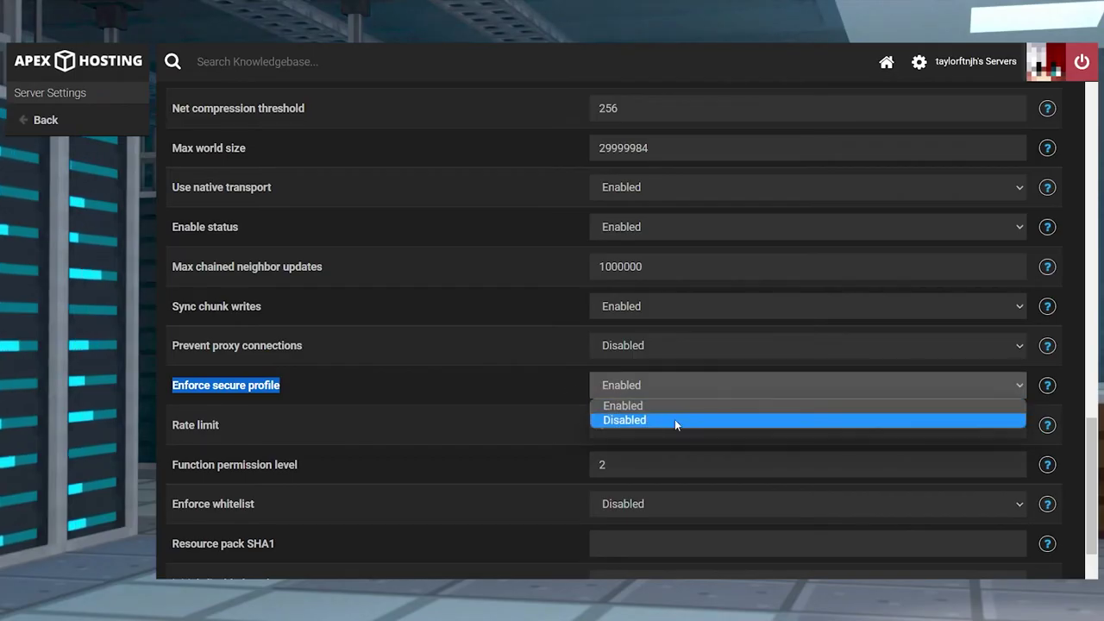
click(675, 421)
scroll(500, 388, down, 1)
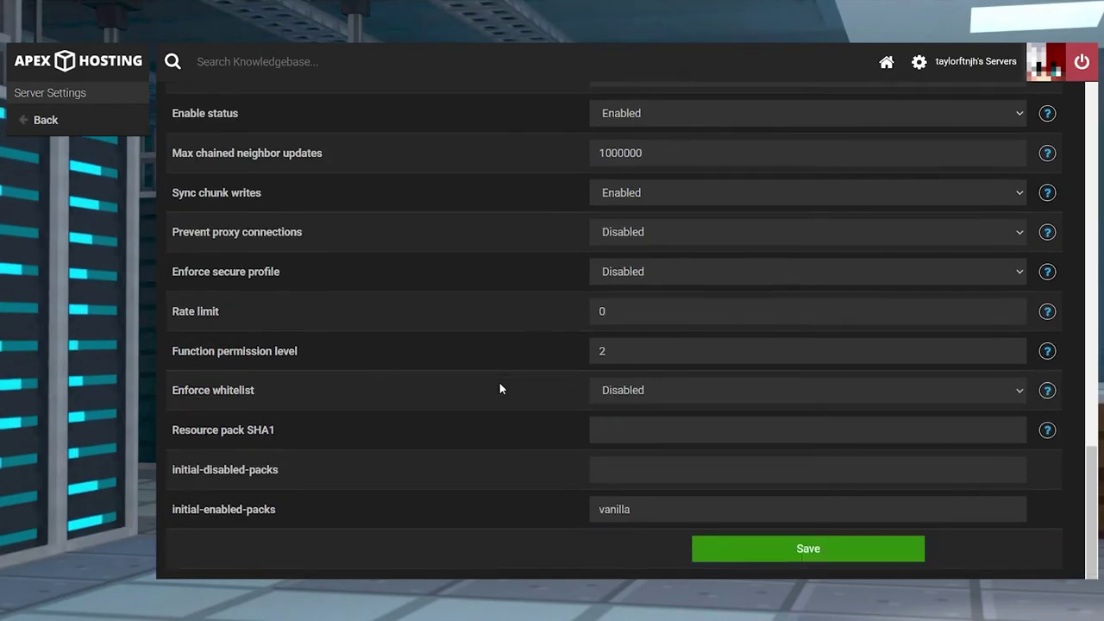
click(836, 548)
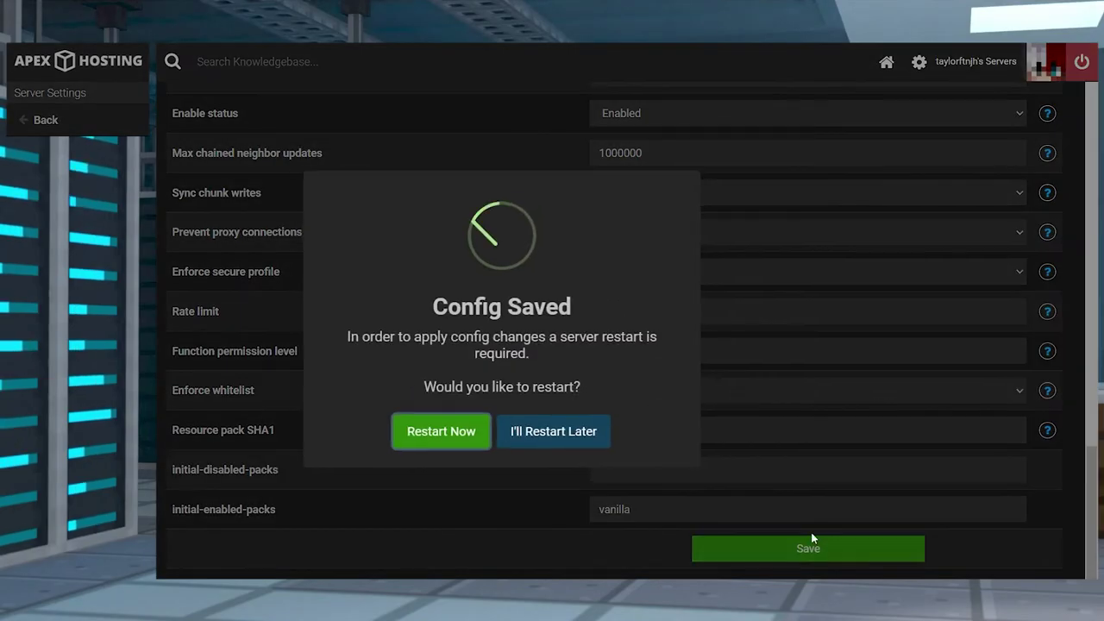
click(446, 440)
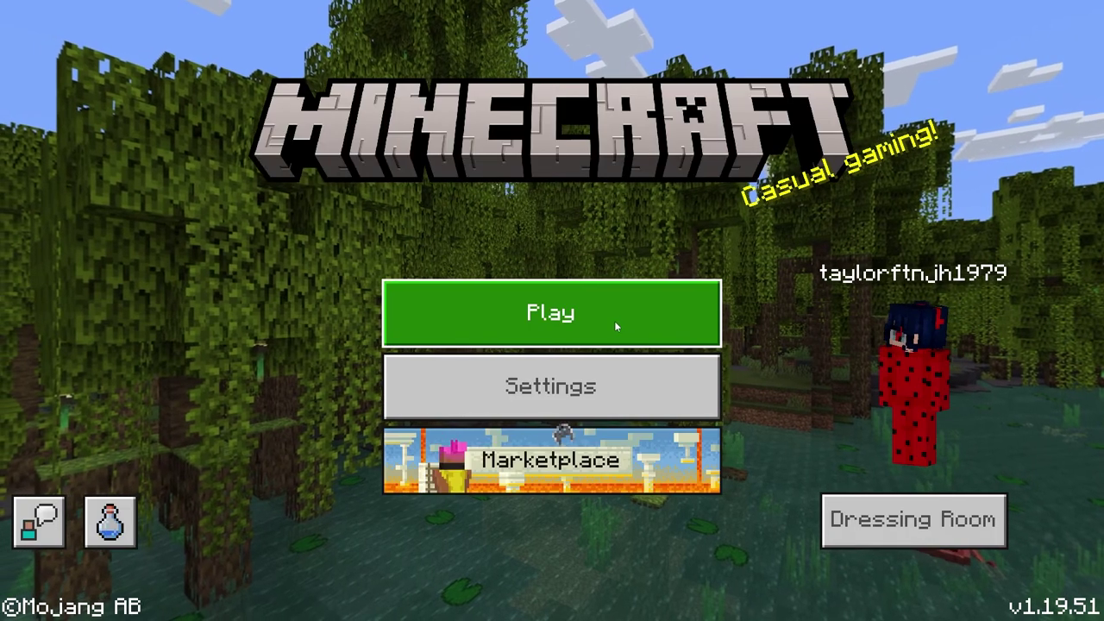
Add external server 172.240.249.28 with port 25672 under Servers and join it.
click(616, 325)
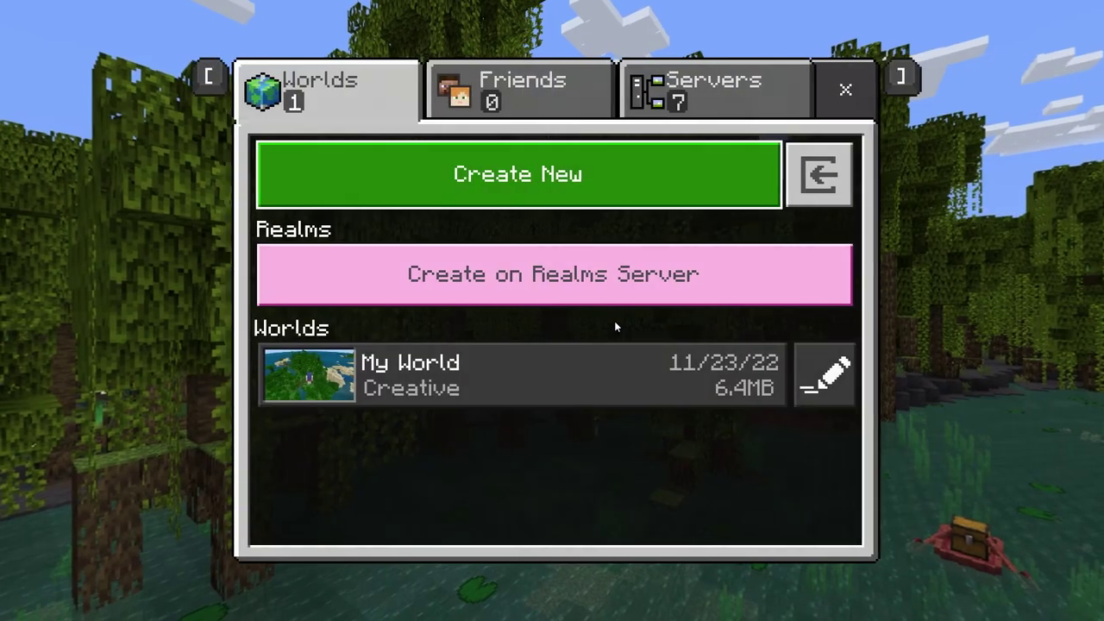
key(bracketright)
key(bracketright)
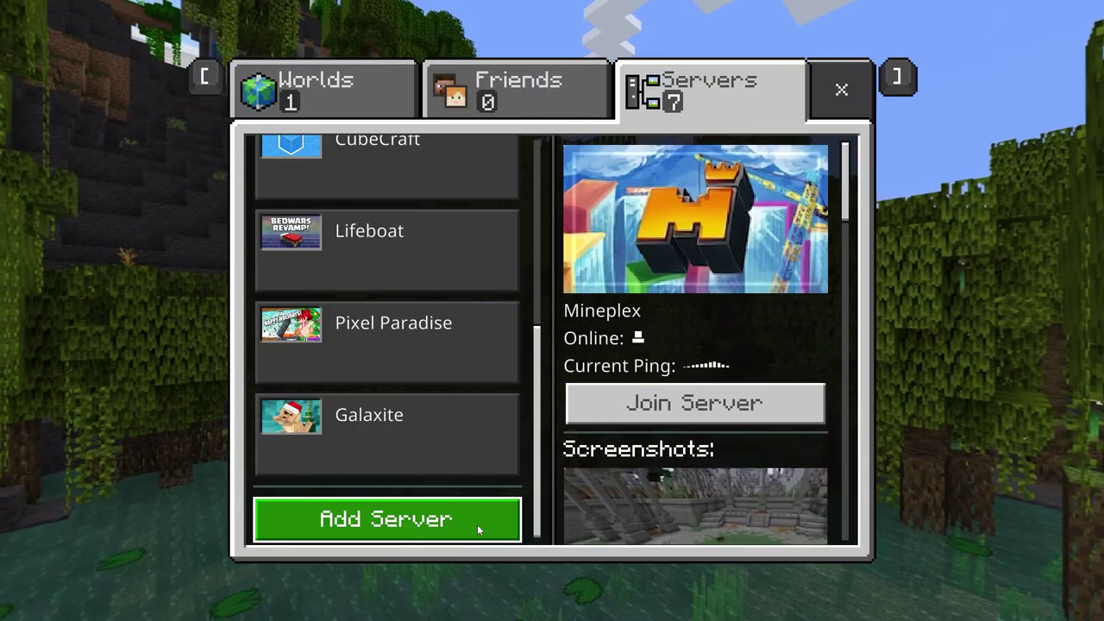
click(477, 525)
click(409, 204)
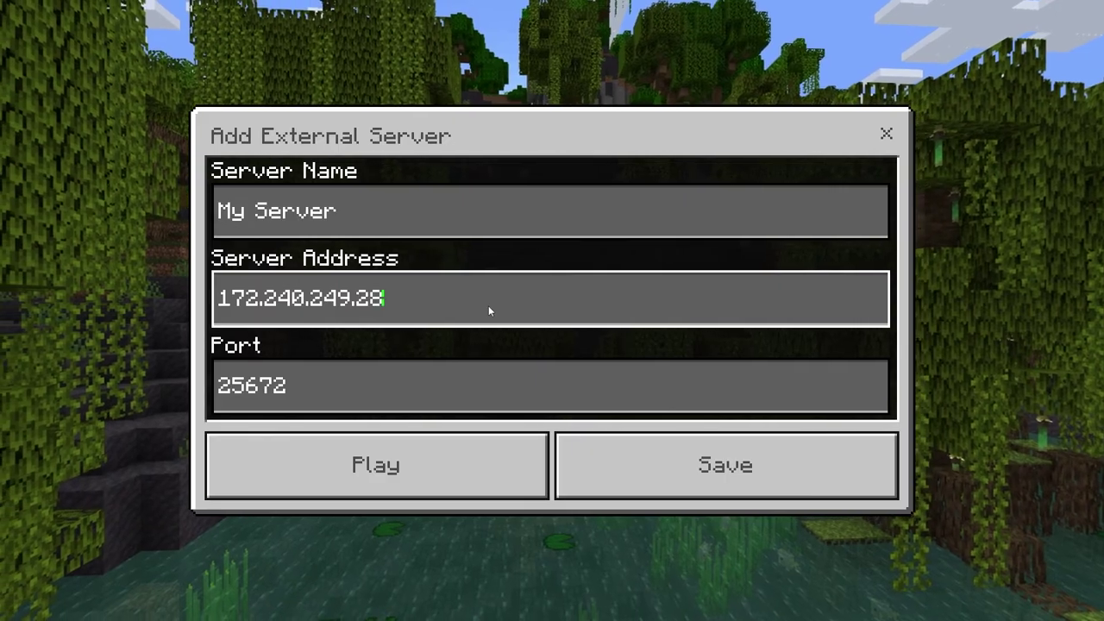
key(Tab)
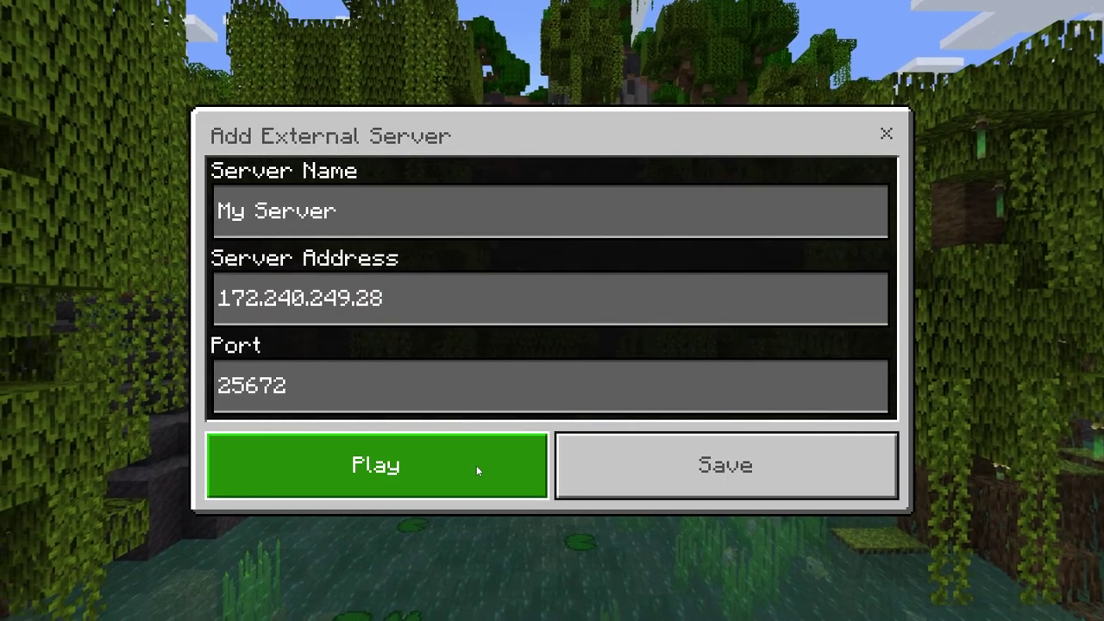
click(477, 465)
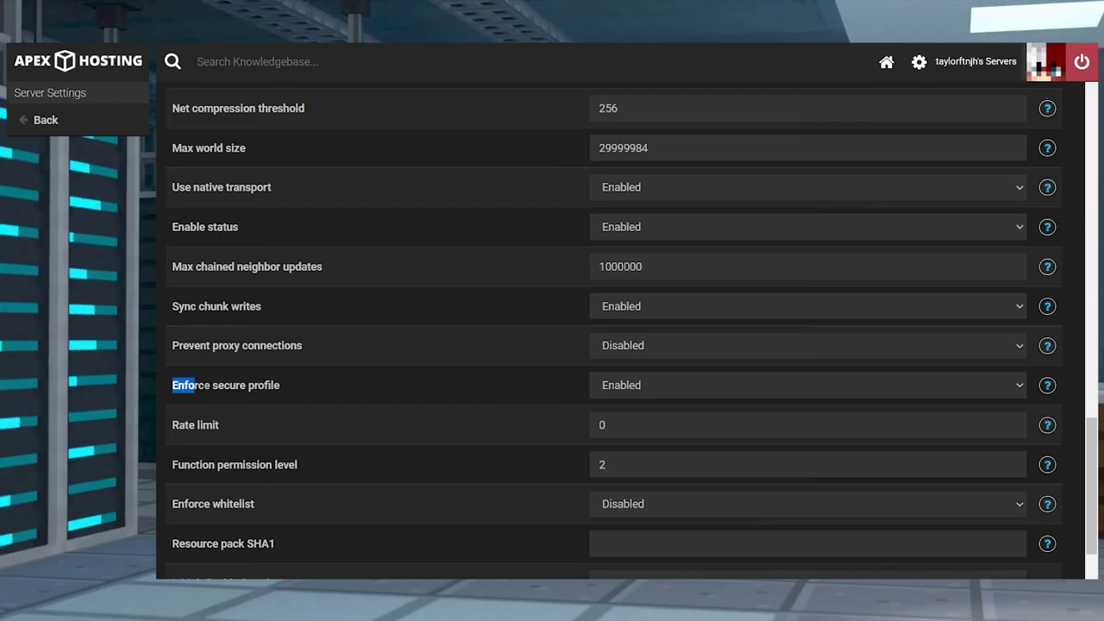
Set Enforce secure profile to Disabled again in Server Settings and save.
drag(195, 384, 278, 384)
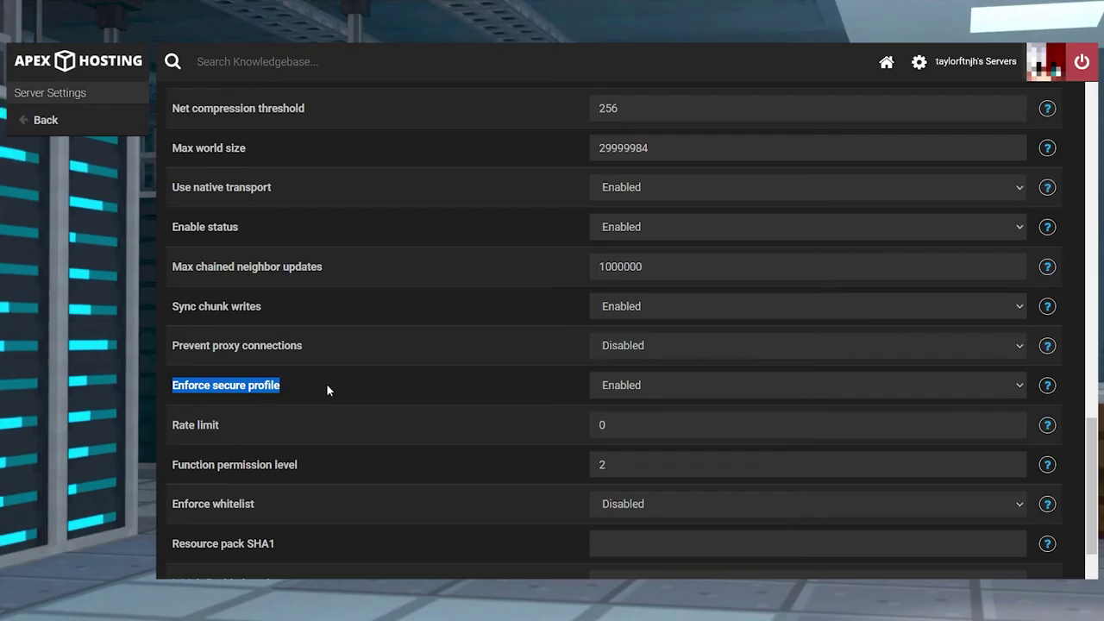
click(689, 384)
click(675, 419)
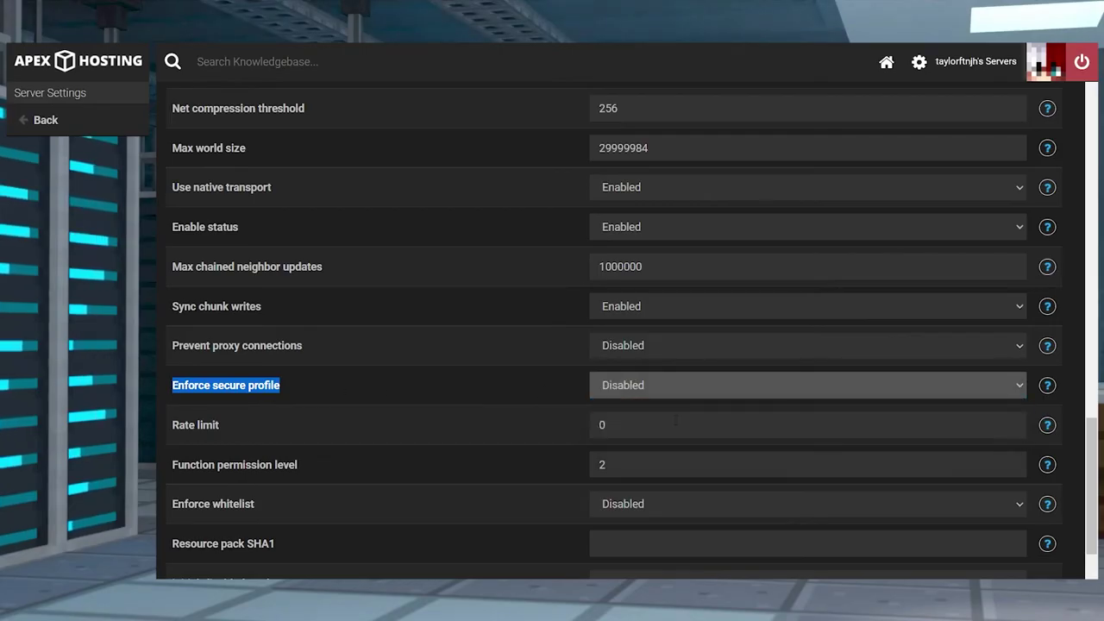
click(499, 388)
scroll(509, 393, down, 3)
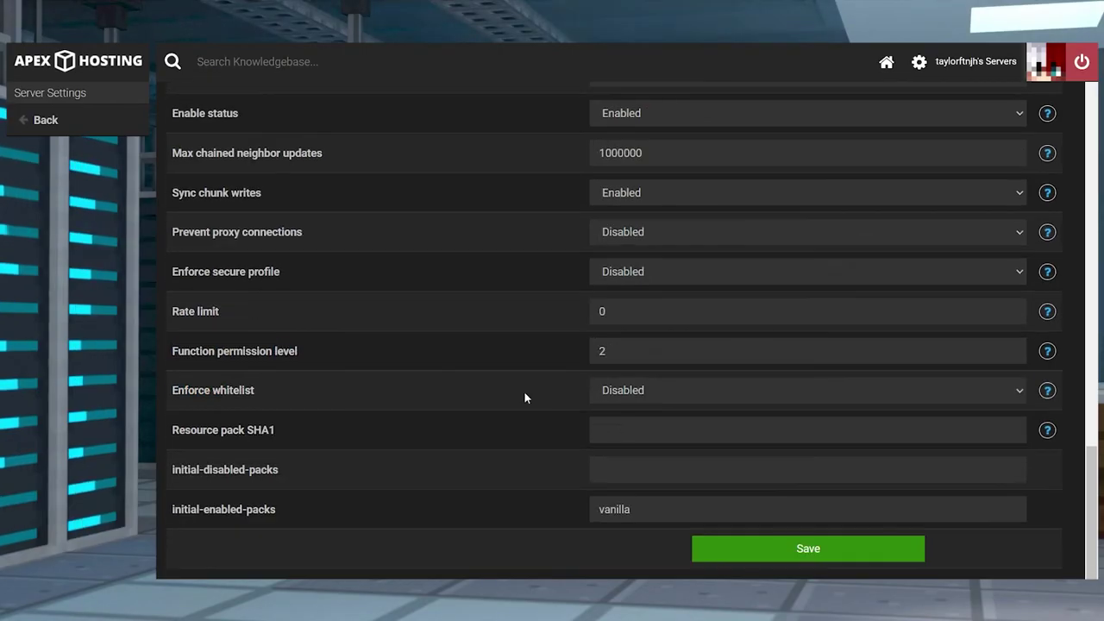
click(834, 546)
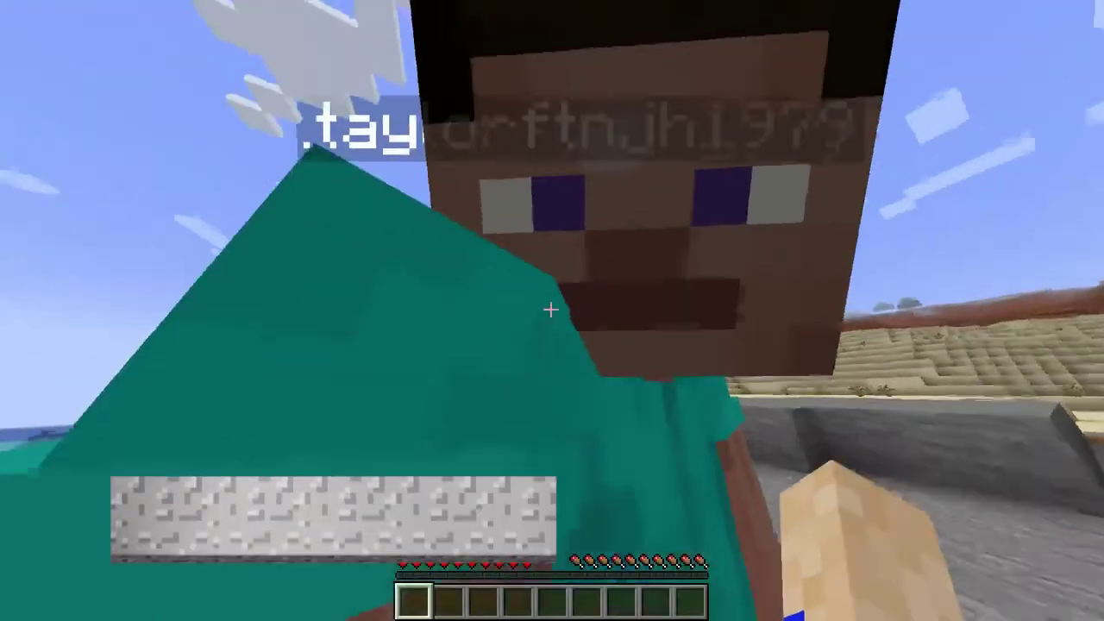
Switch to third-person view with F5 to walk alongside the Bedrock player.
key(F5)
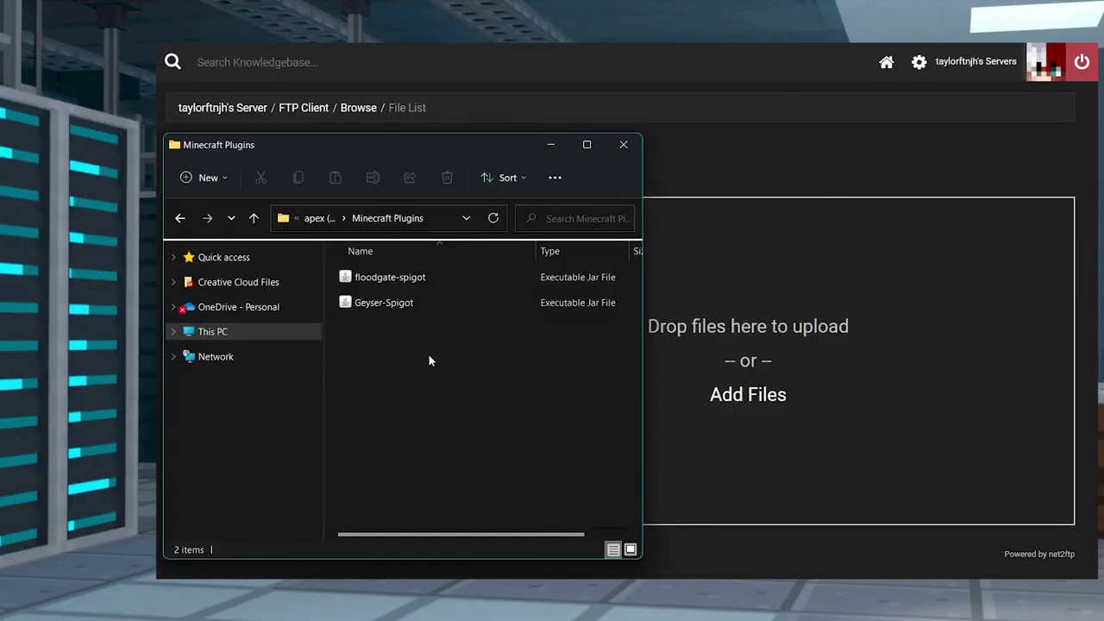
Drag both plugin jars into the /default/plugins upload area, then walk after the other player.
drag(429, 358, 741, 350)
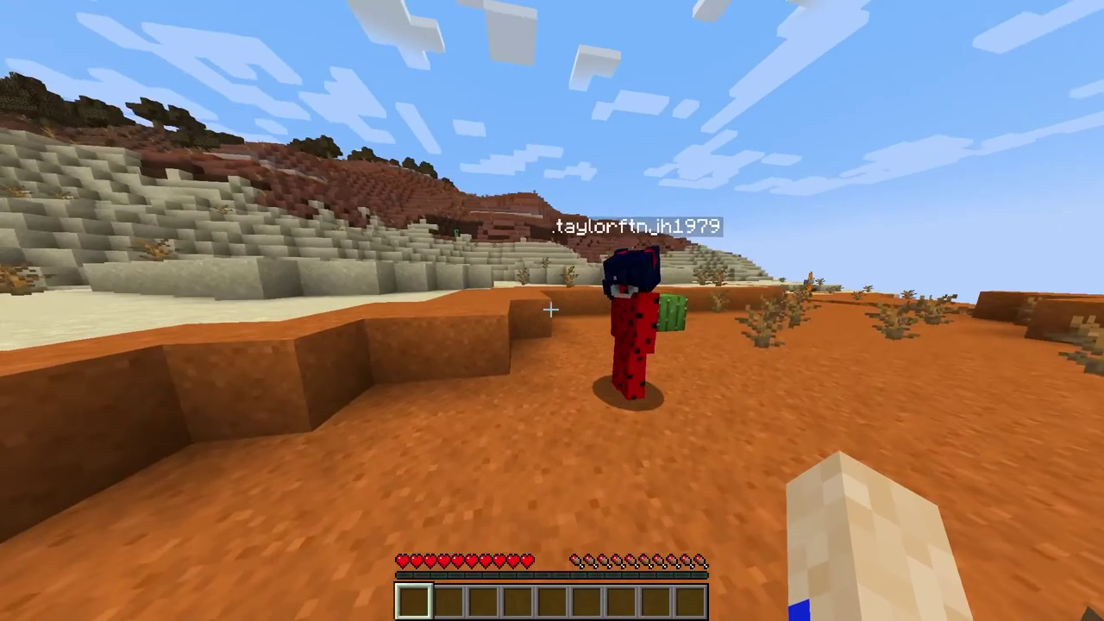
key(w)
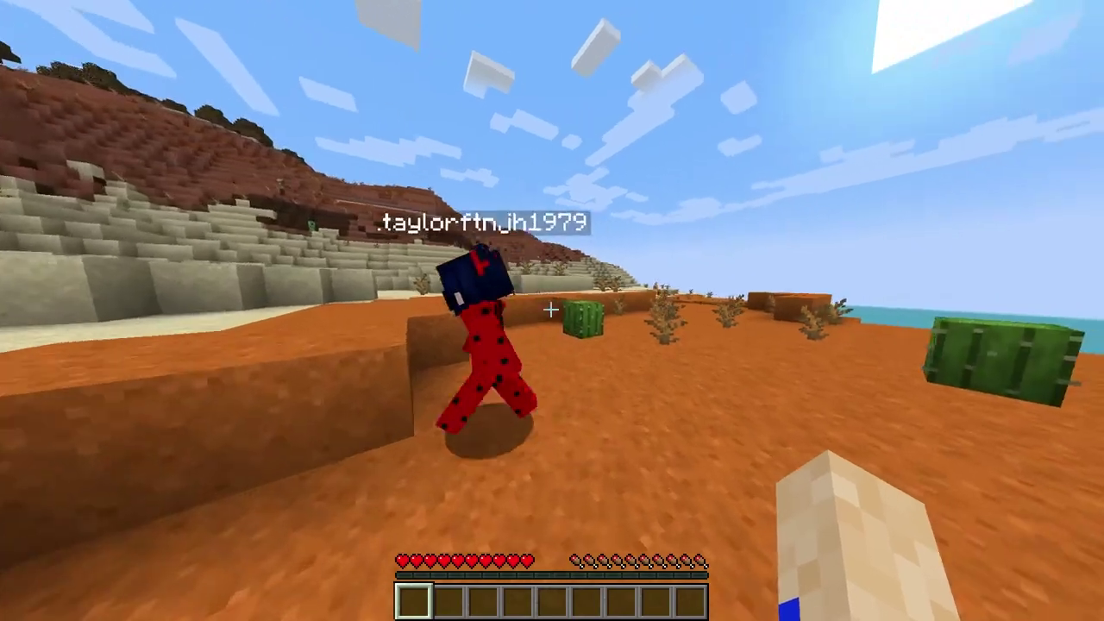